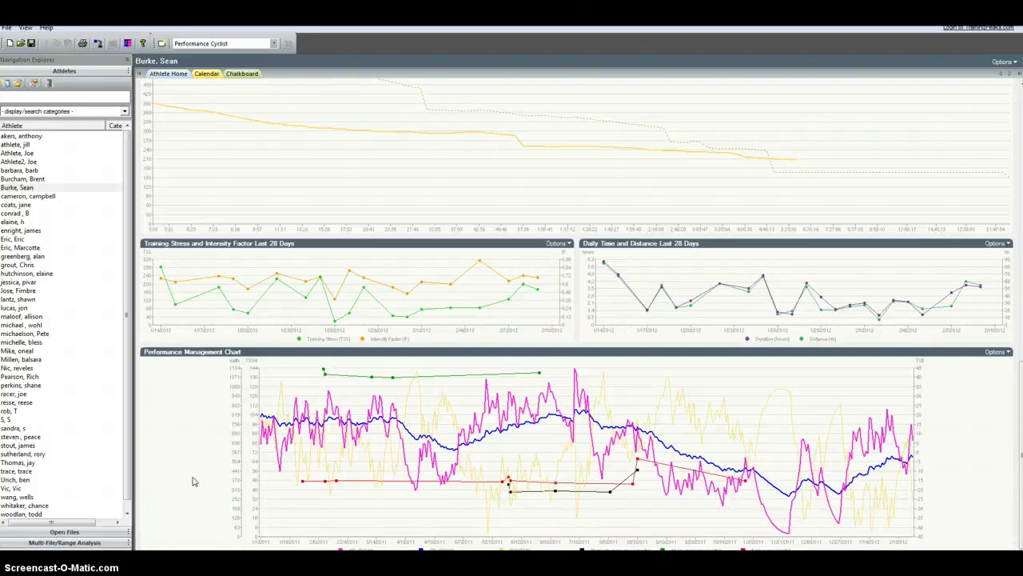
Step: Show the Calendar view of this season's bike workouts with duration, TSS and IF
left_click(202, 456)
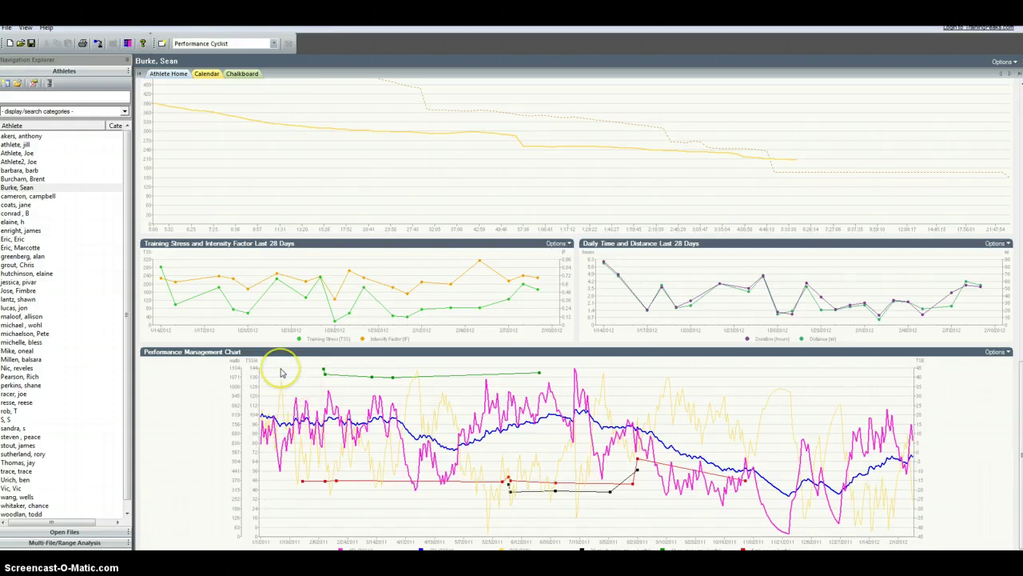
left_click(210, 74)
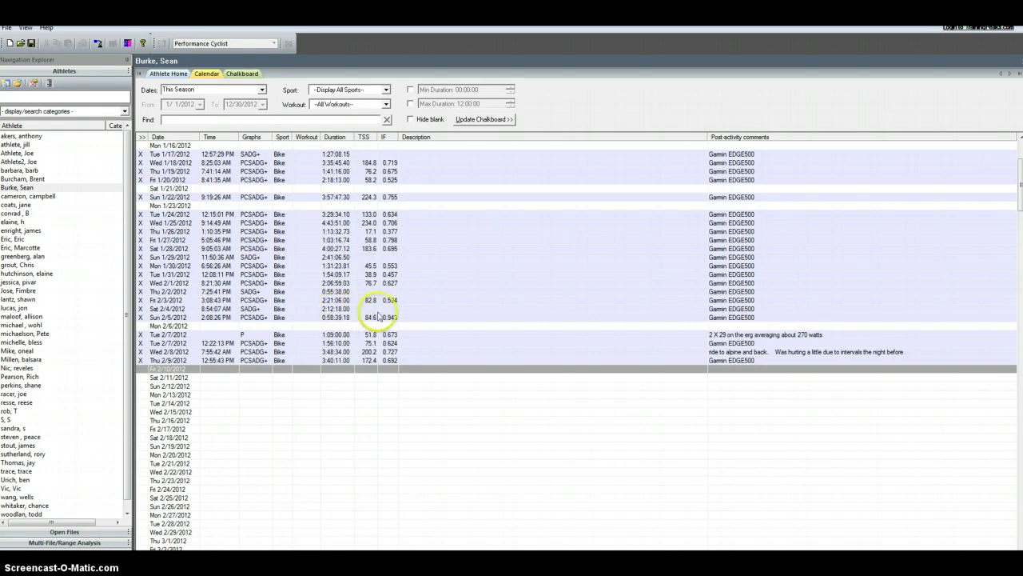
Step: Override the Sat 2/4/2012 ride's TSS value to 83
left_click(365, 309)
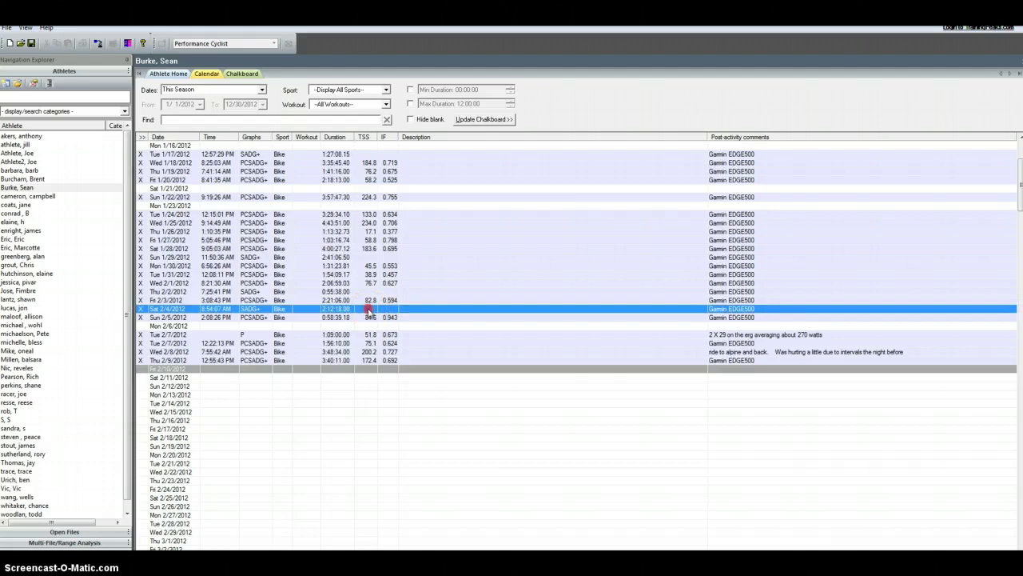
right_click(369, 310)
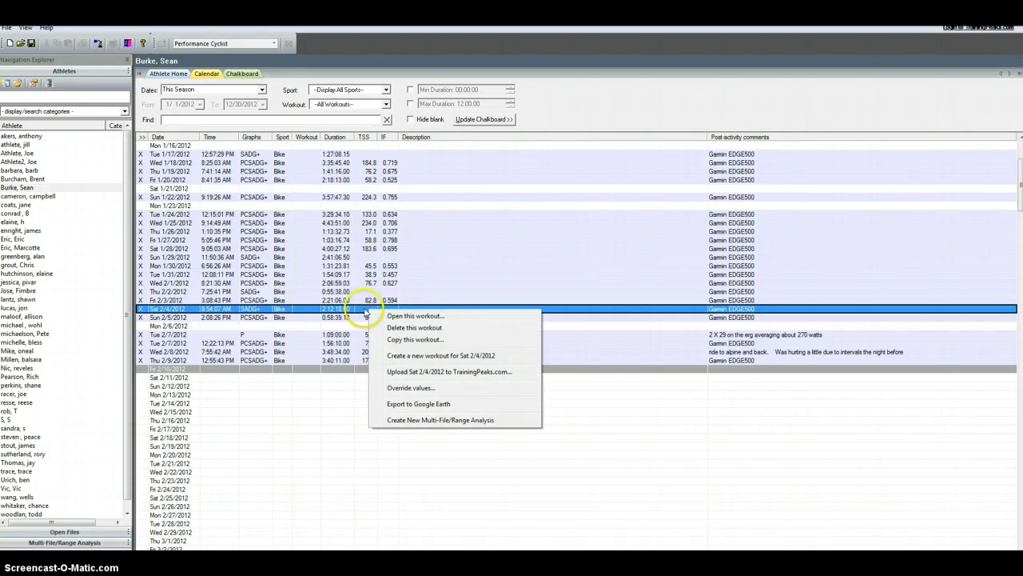
left_click(411, 388)
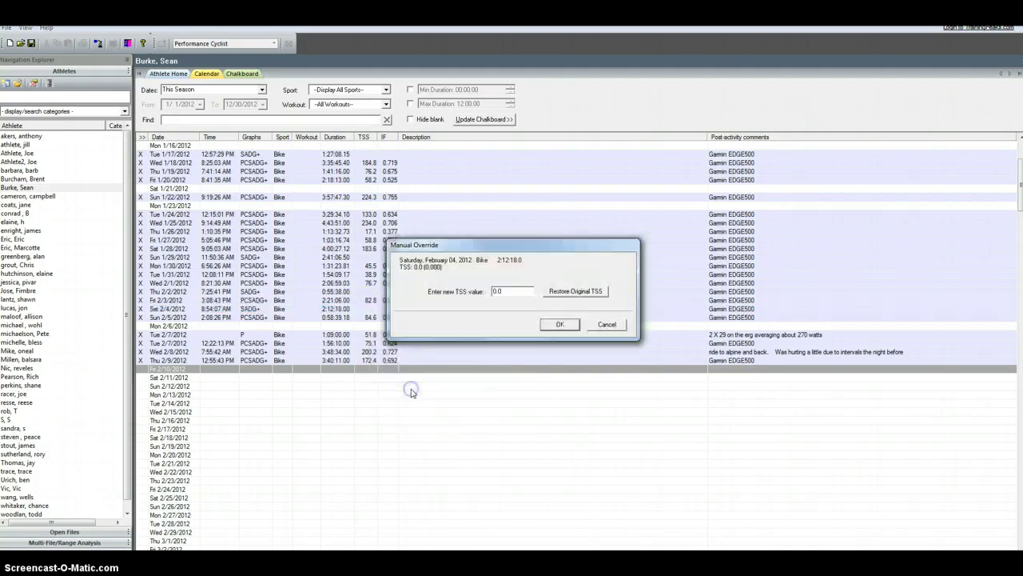
double_click(509, 291)
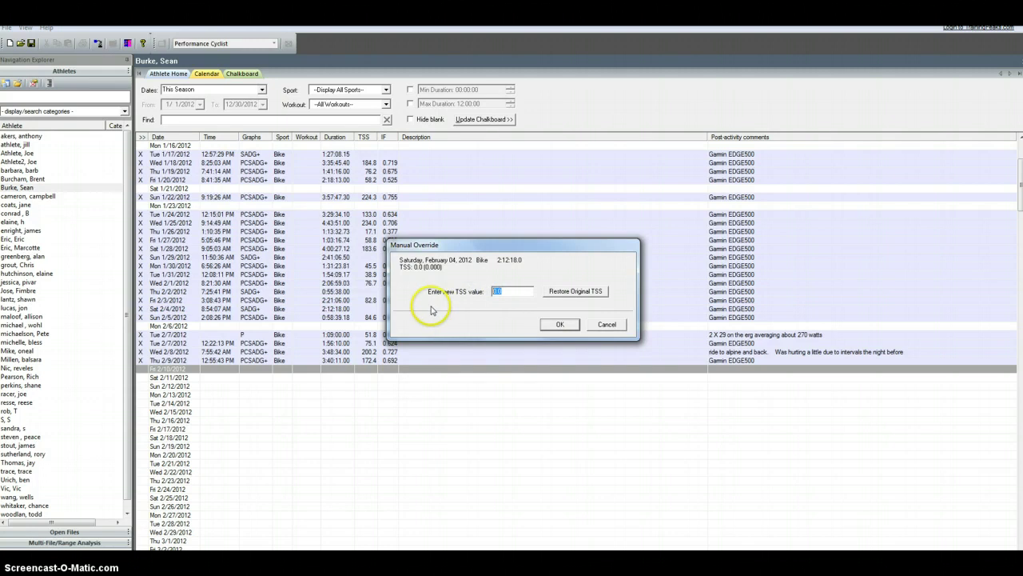
left_click(560, 323)
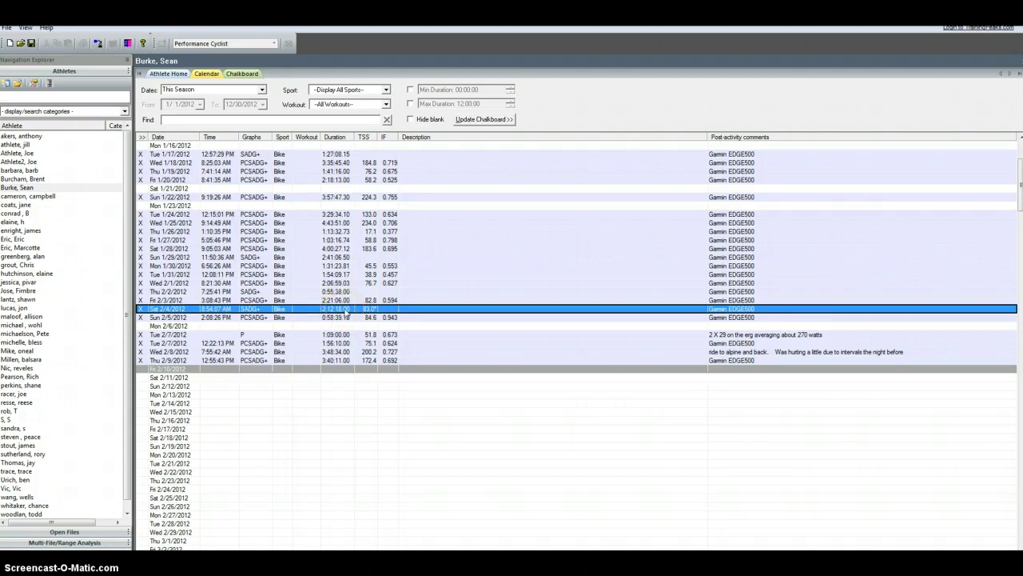
Step: Reopen the ride's override values to confirm the TSS reads 83.0
right_click(371, 314)
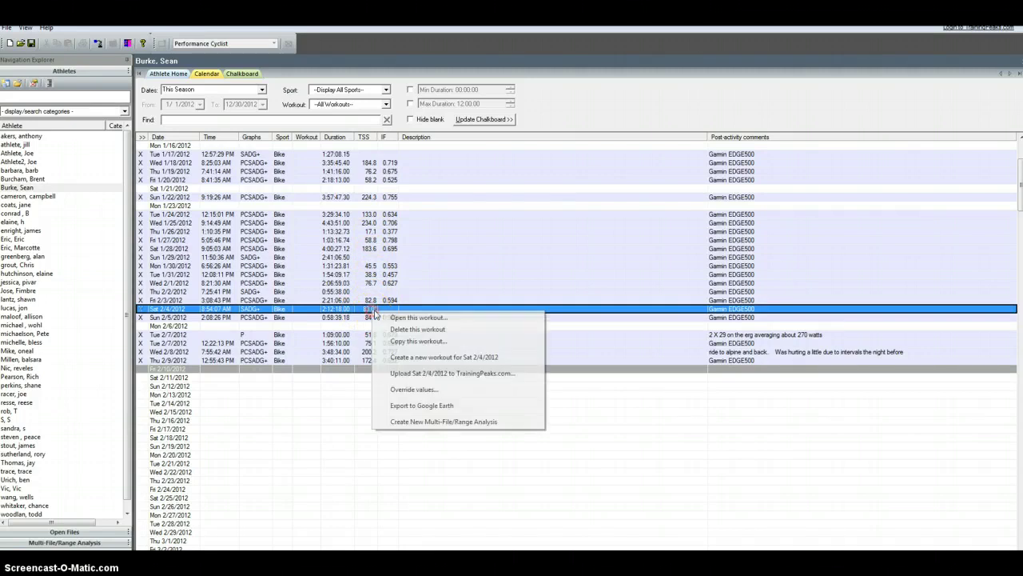
left_click(396, 390)
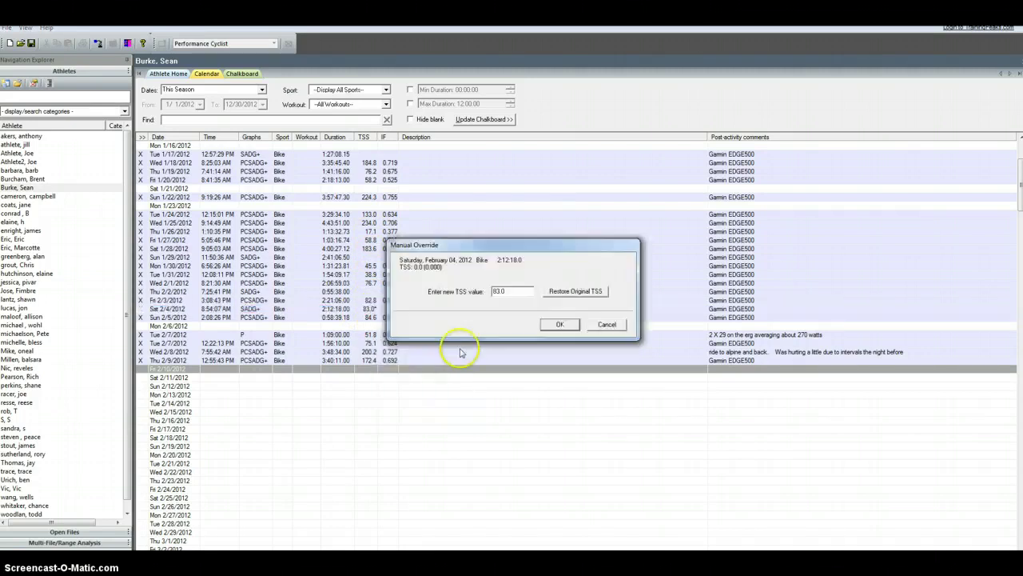
left_click(558, 323)
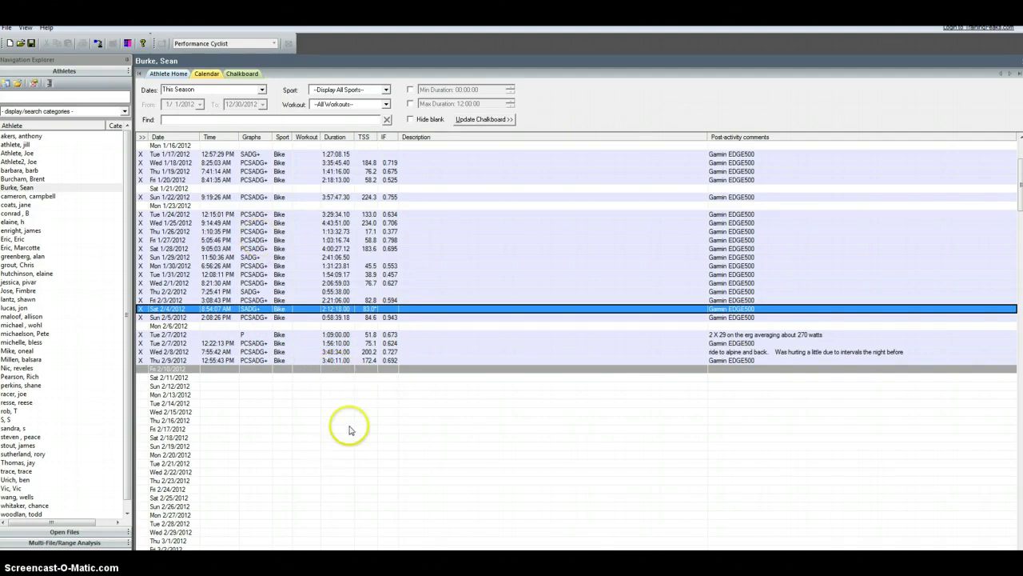
Step: Manually enter a Fri 2/10/2012 Bike workout: 120 minutes, 37 miles, TSS 120, 18.5 average speed
left_click(7, 28)
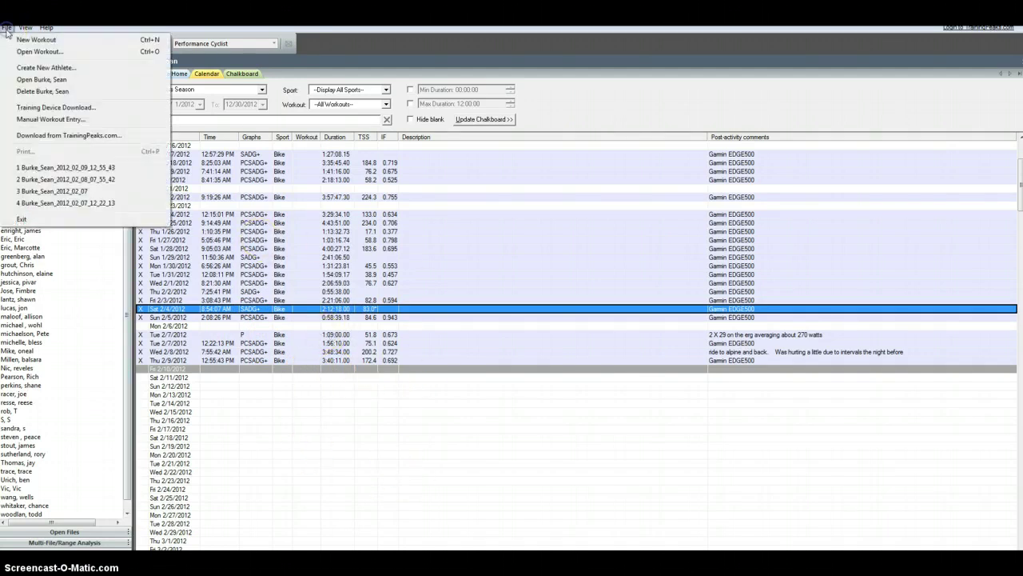
left_click(70, 119)
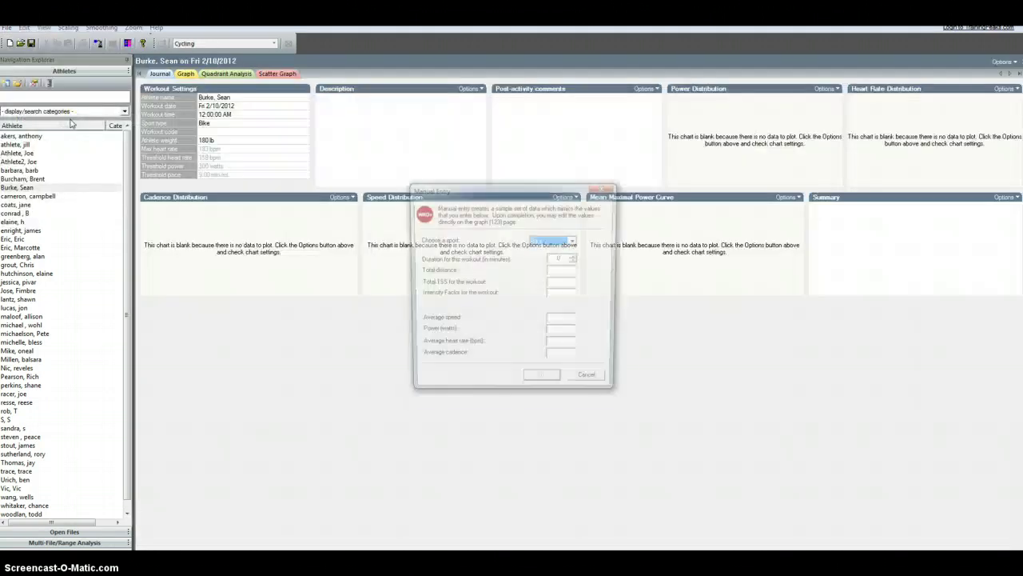
left_click_drag(515, 184, 395, 149)
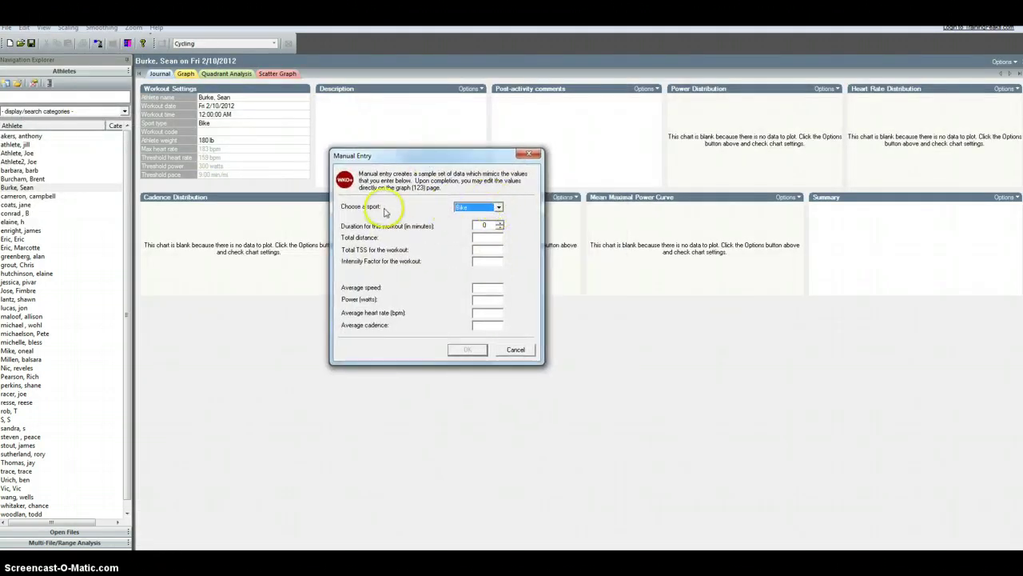
left_click(483, 225)
type("12")
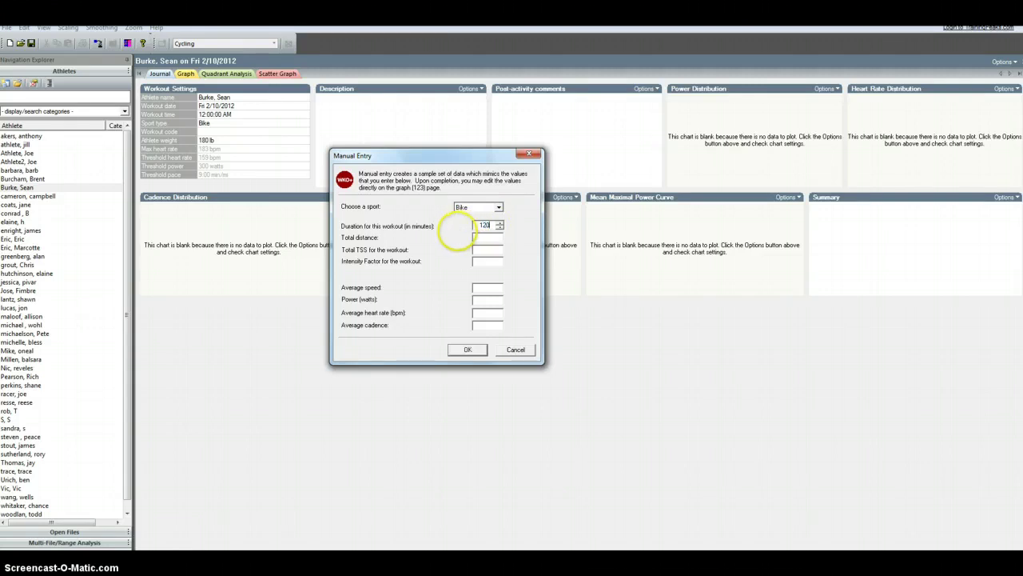
left_click(488, 239)
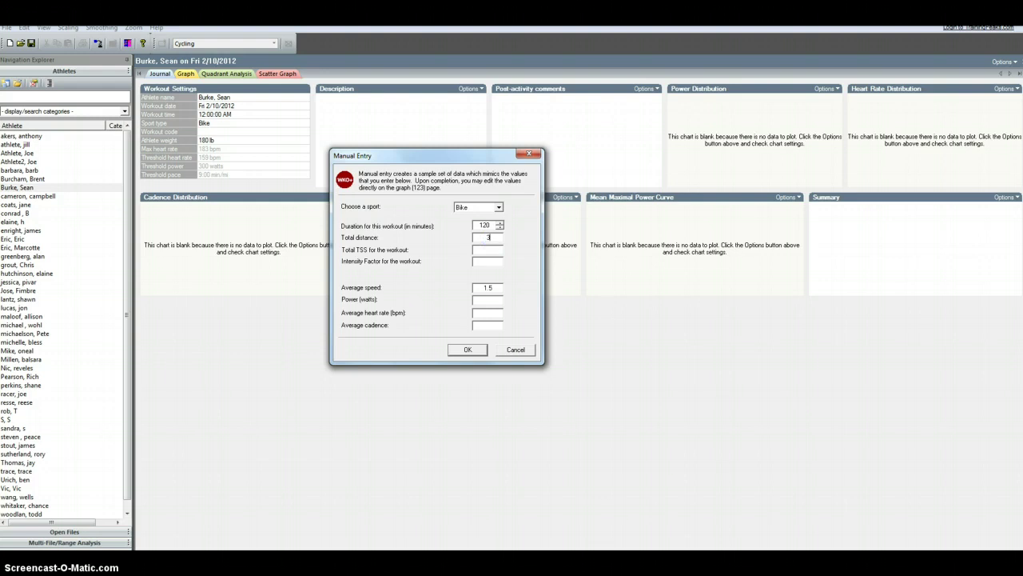
left_click(495, 249)
left_click_drag(460, 158, 462, 150)
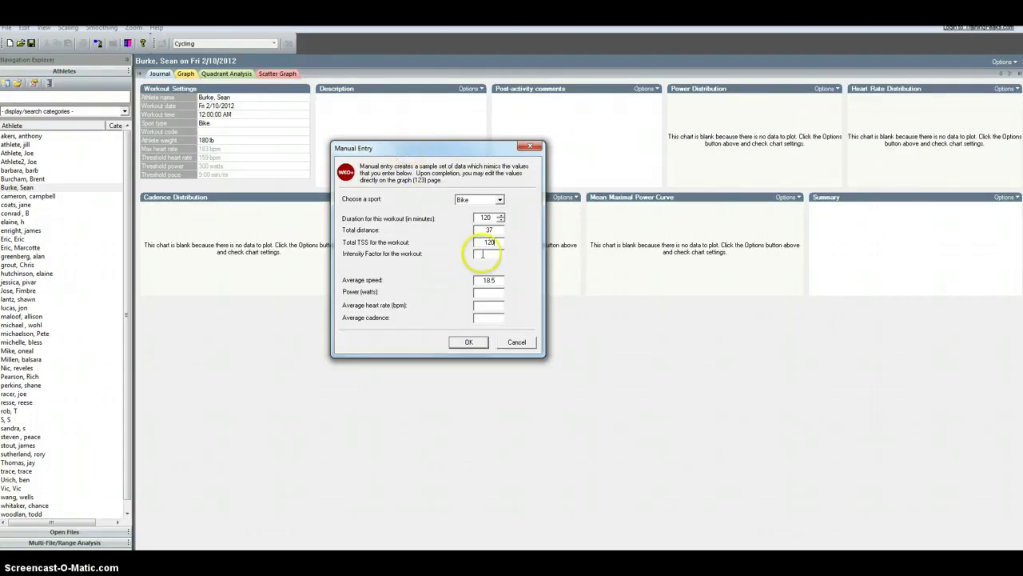
left_click(469, 341)
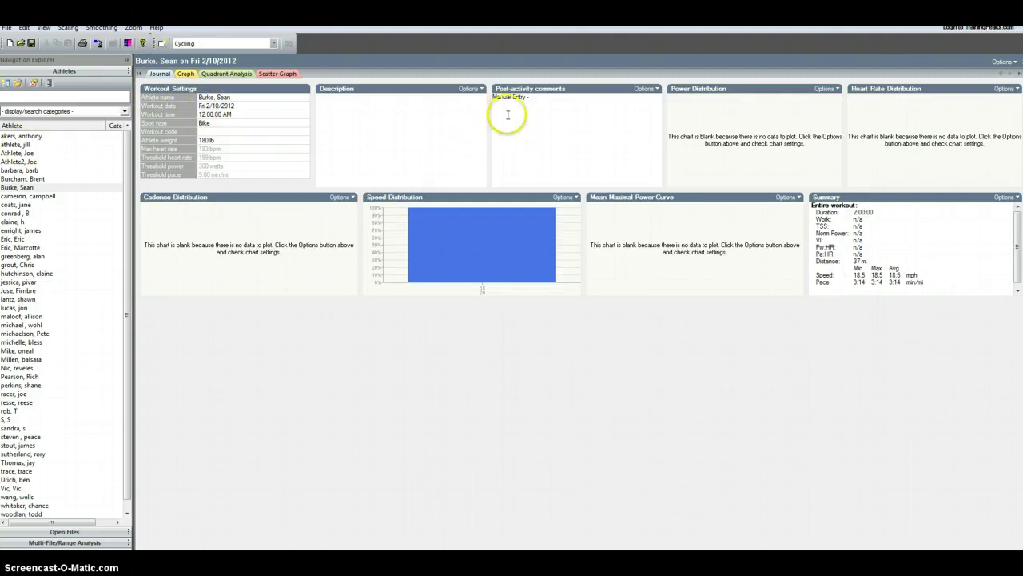
Step: Write a post-activity comment saying the rider rode to san tee and back
left_click(541, 99)
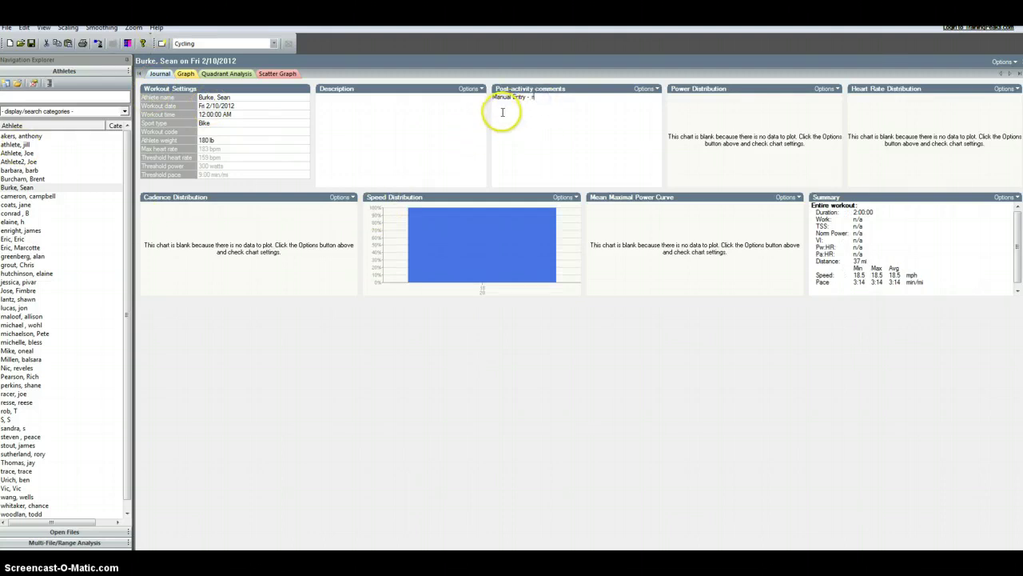
type("rode to san tee and b")
key("Caps_Lock")
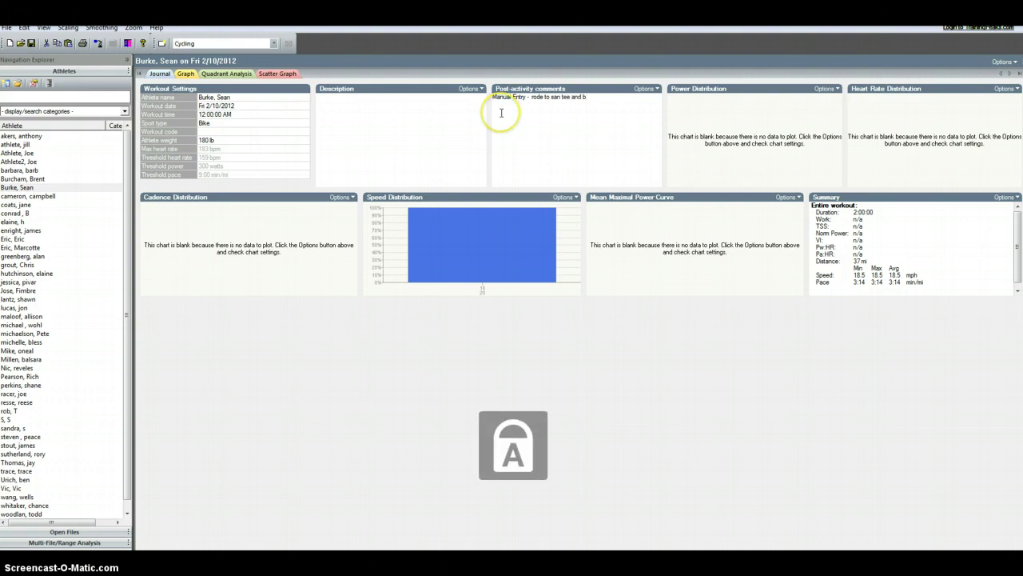
type("ACK")
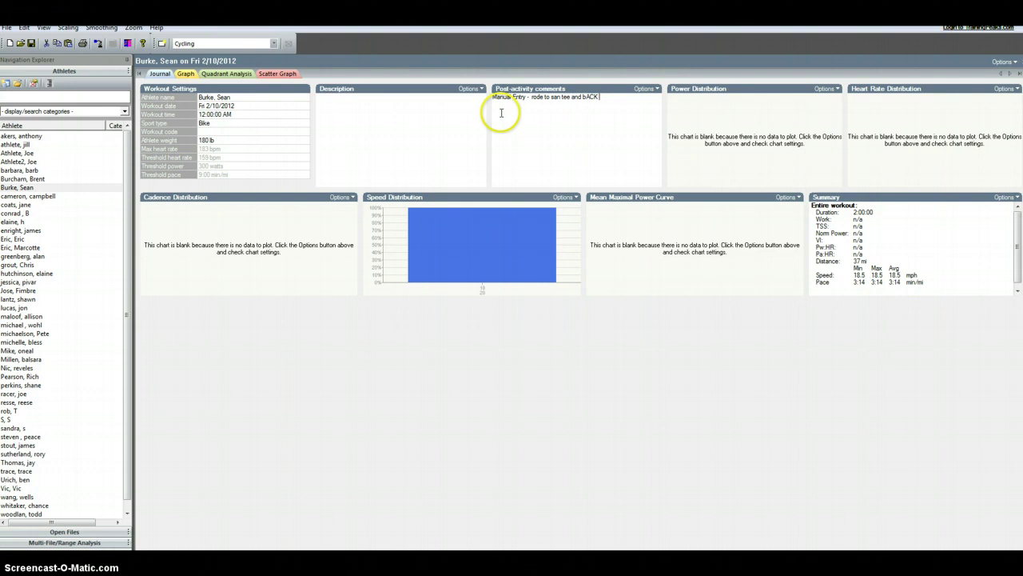
key("Caps_Lock")
type("ack today with Josh")
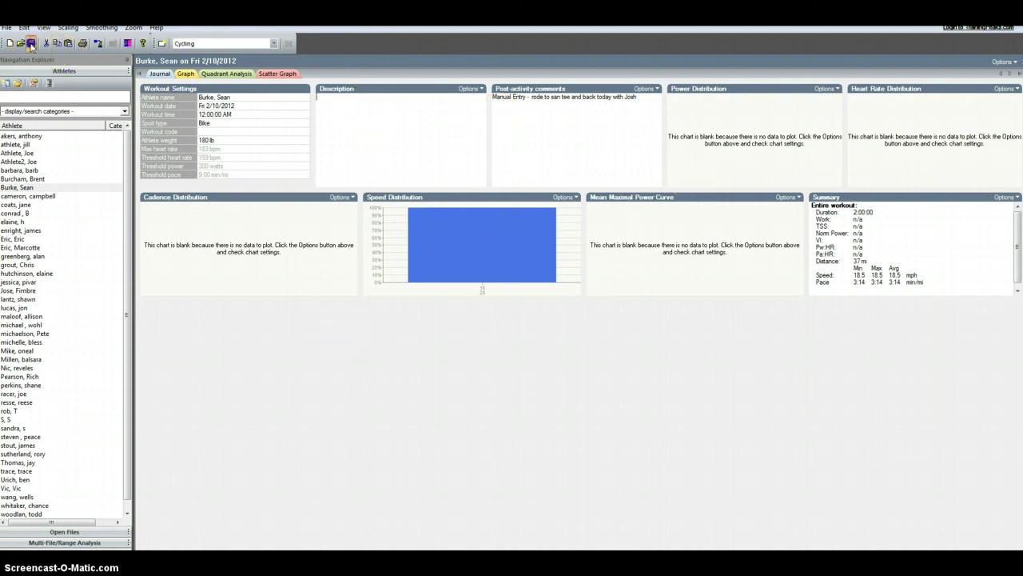
Step: Save the workout file, leaving the workout date at Fri 2/10/2012
left_click(768, 424)
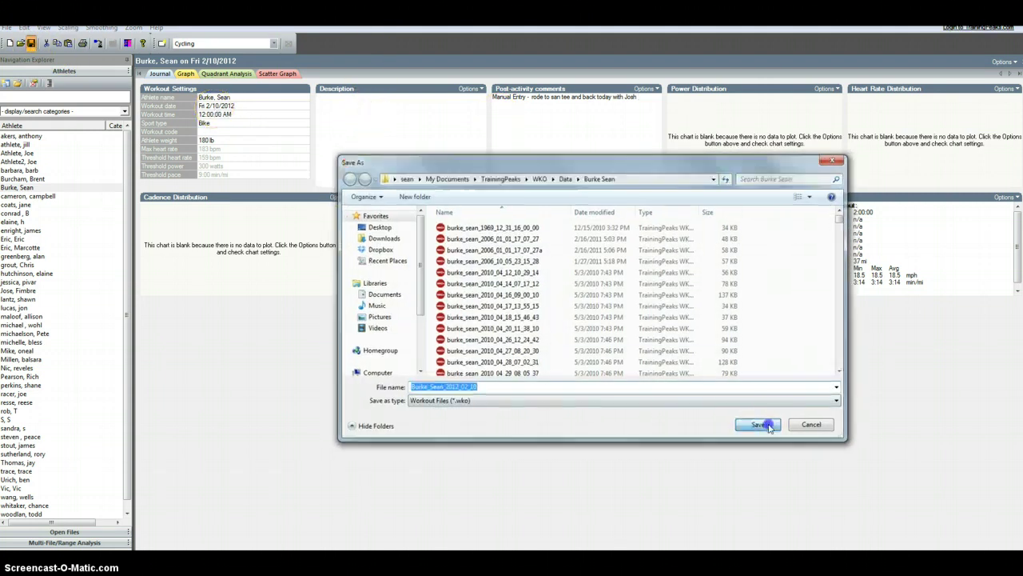
left_click(207, 106)
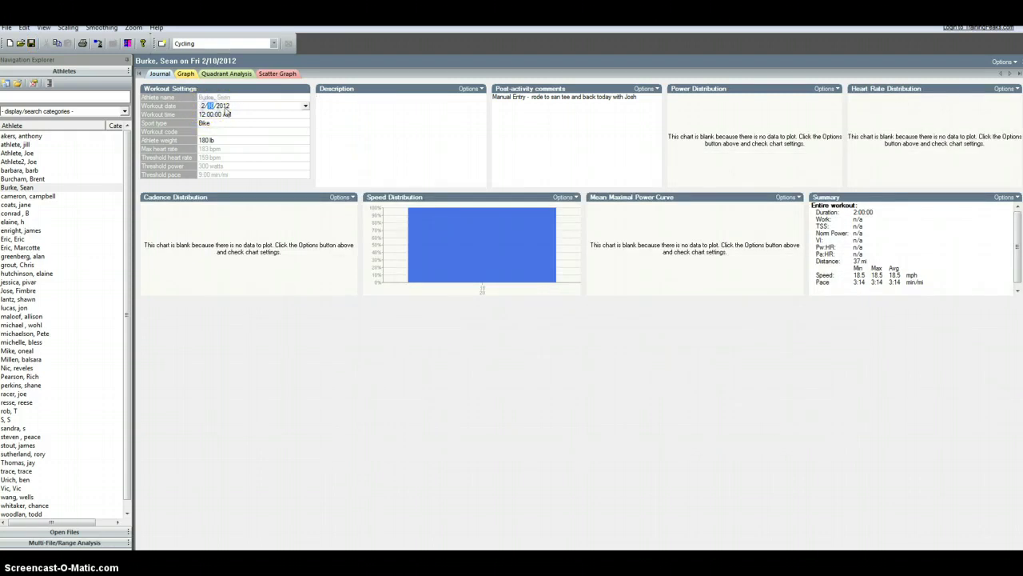
left_click(305, 107)
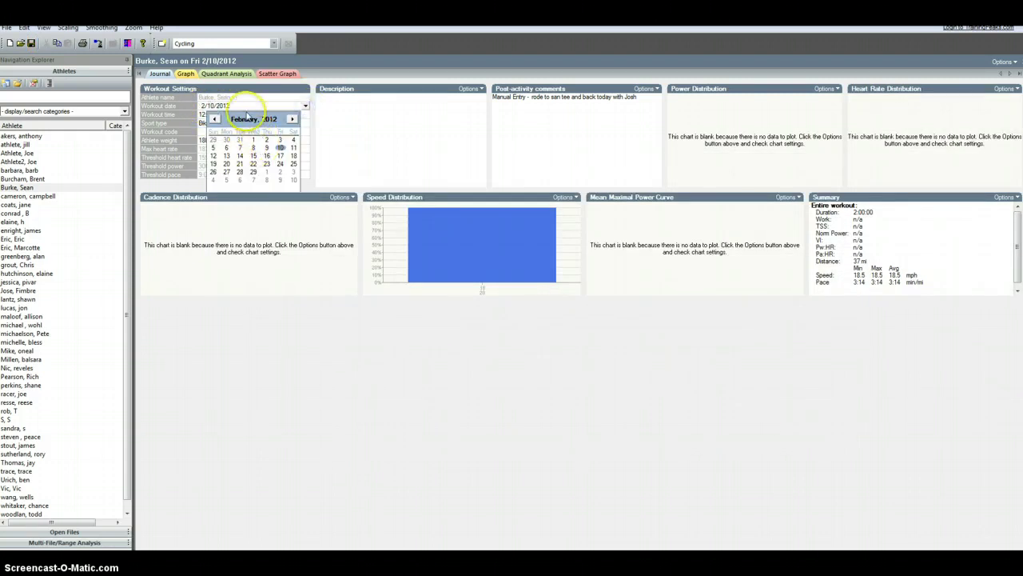
left_click(215, 115)
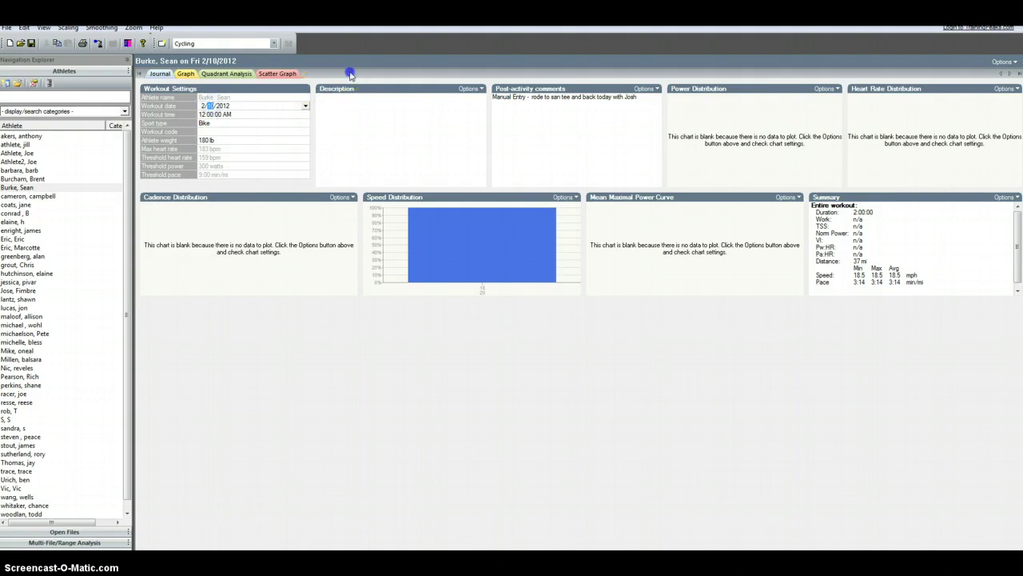
left_click(30, 43)
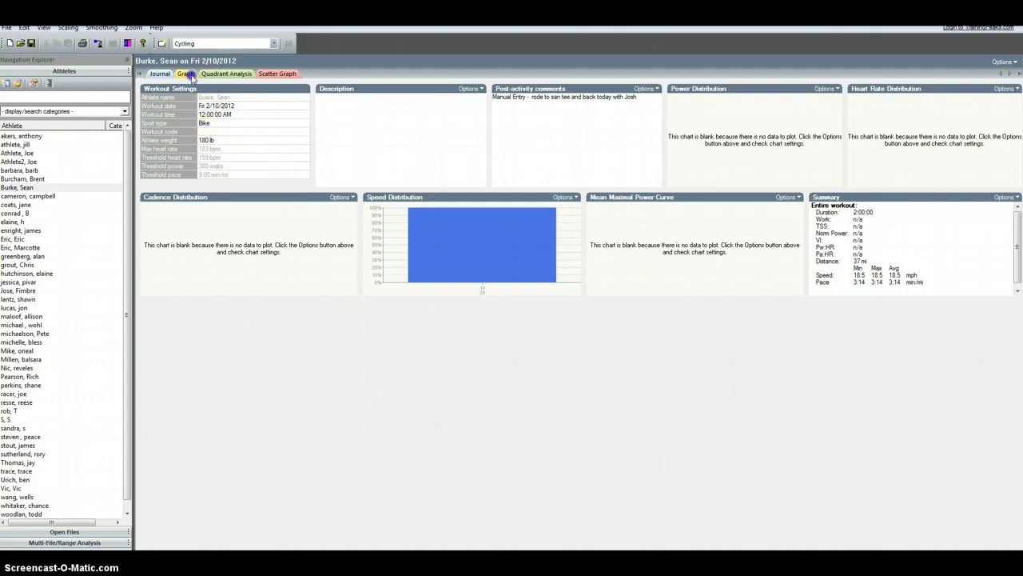
Step: View the manual ride's graph, then close the workout back to the calendar
left_click(189, 74)
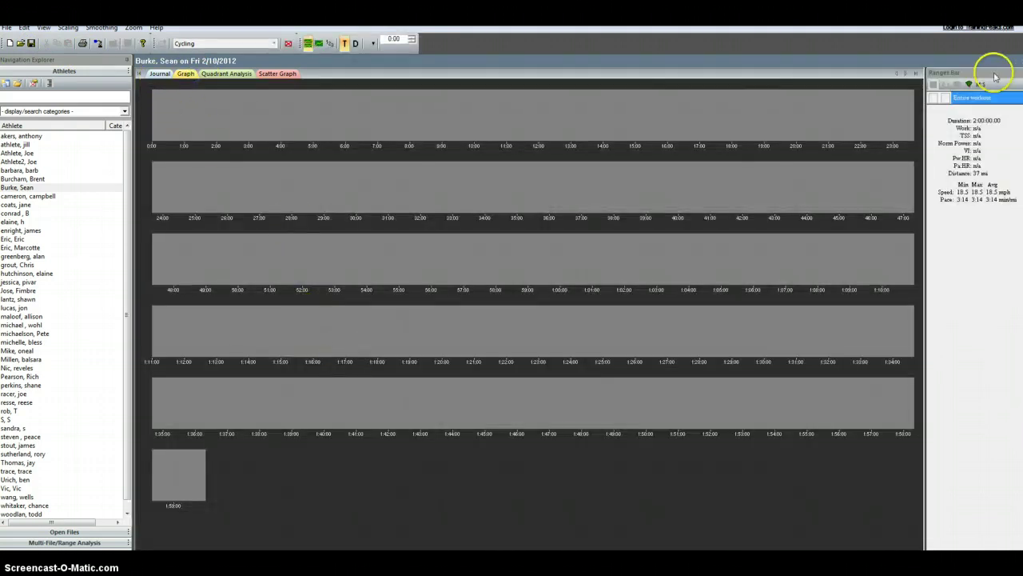
key("ctrl+F4")
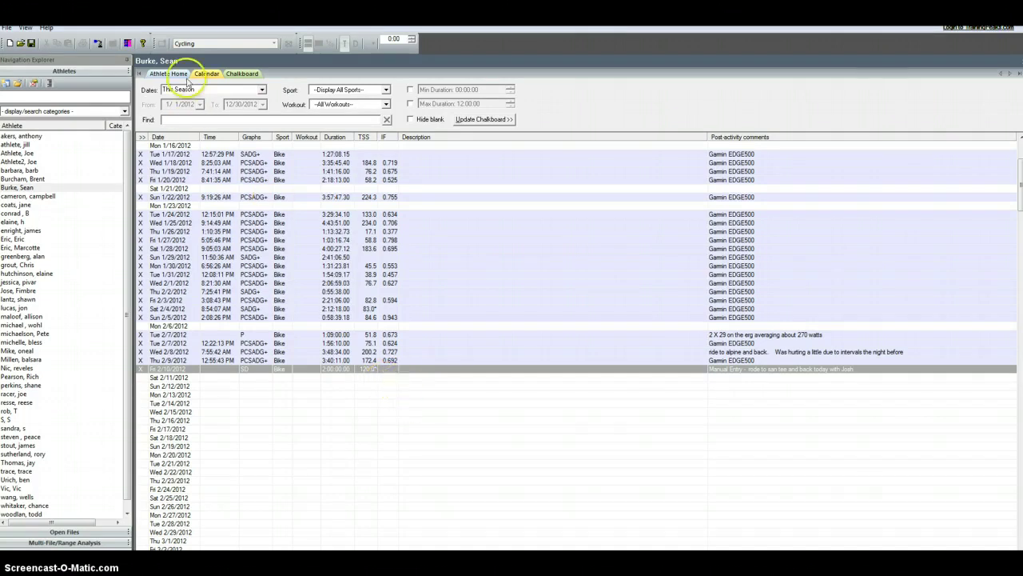
Step: Open Athlete Home and scroll through the 28-day stress and Performance Management charts
left_click(168, 74)
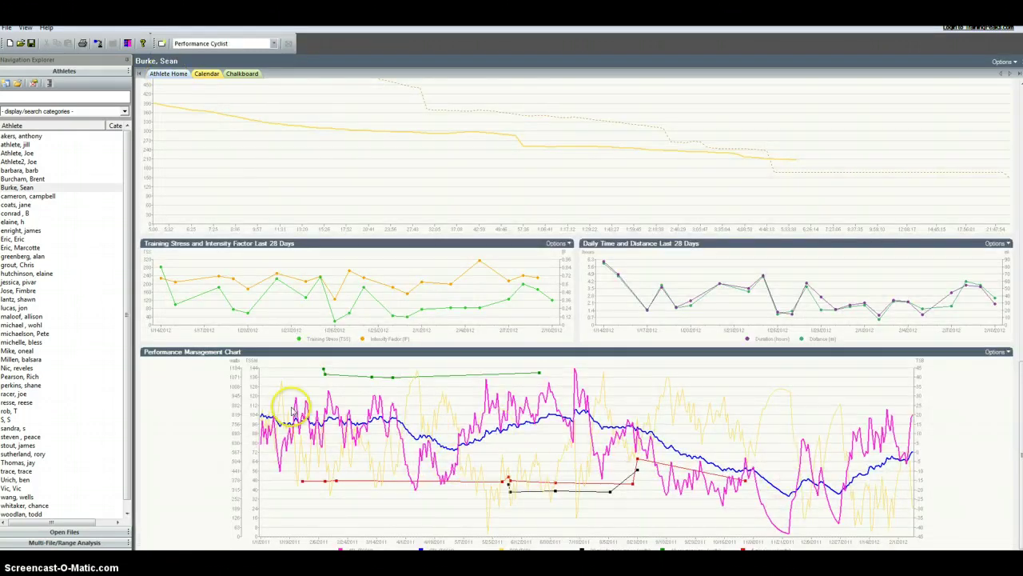
scroll(693, 445, "up", 10)
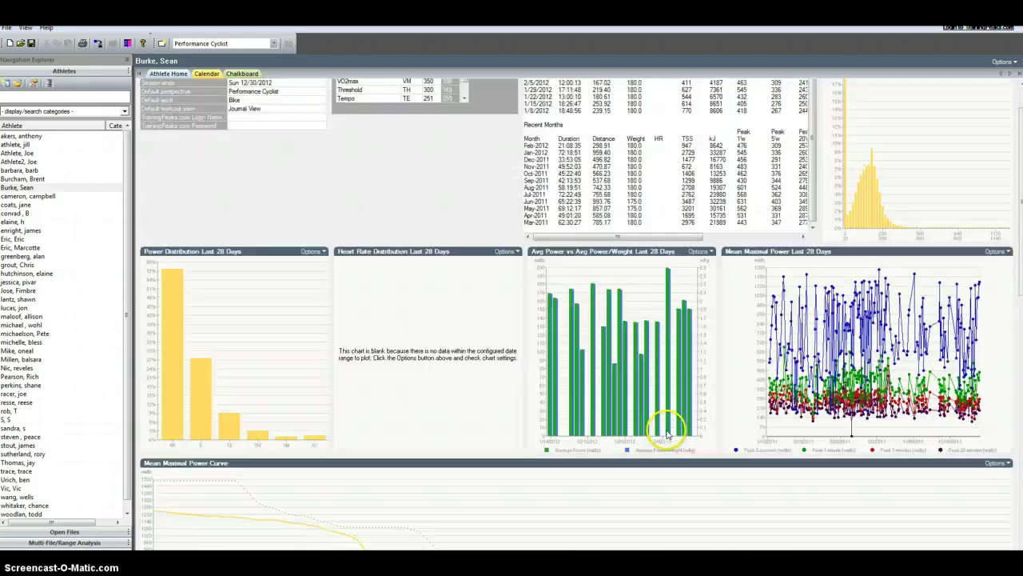
scroll(668, 434, "up", 2)
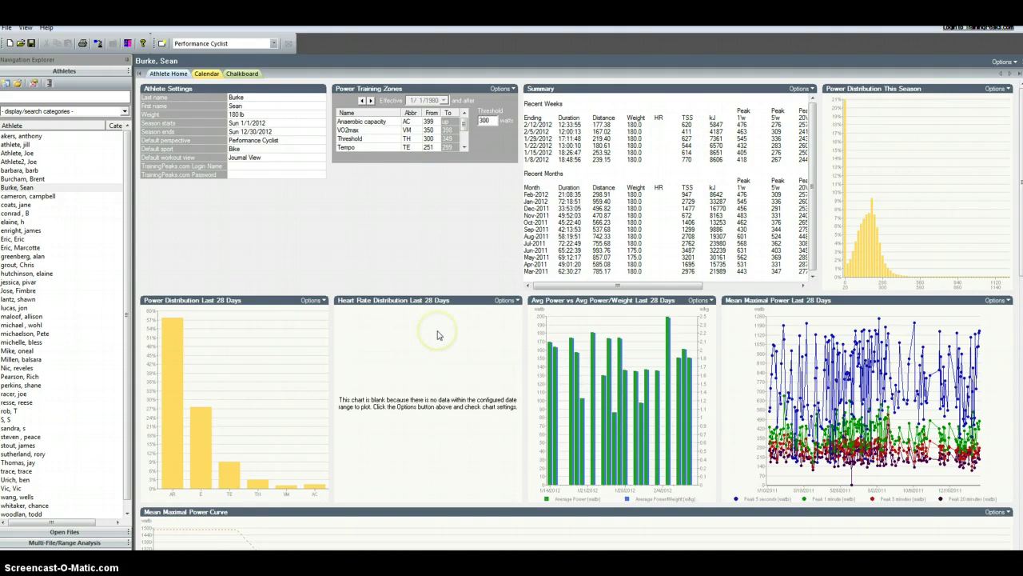
scroll(438, 334, "down", 10)
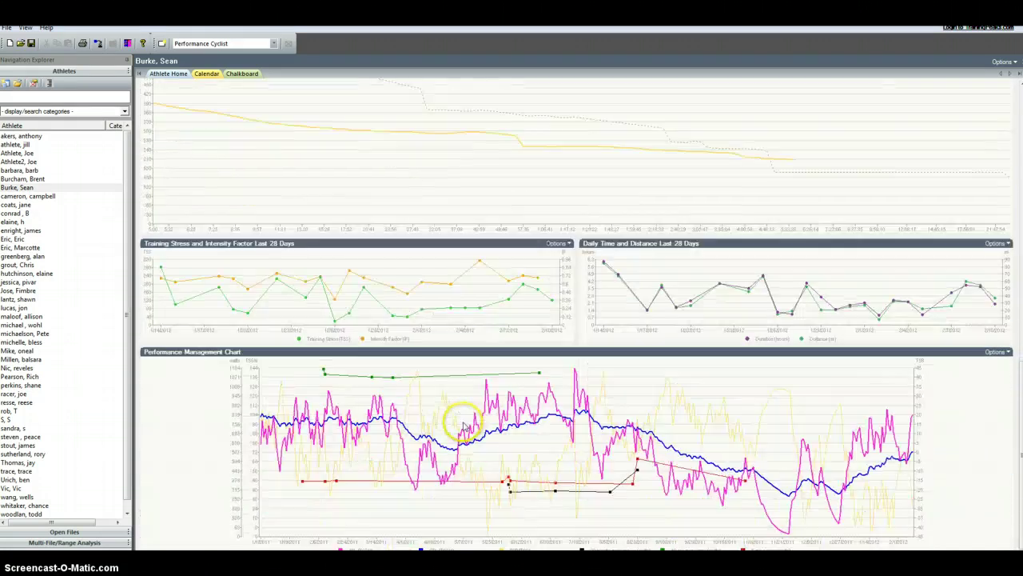